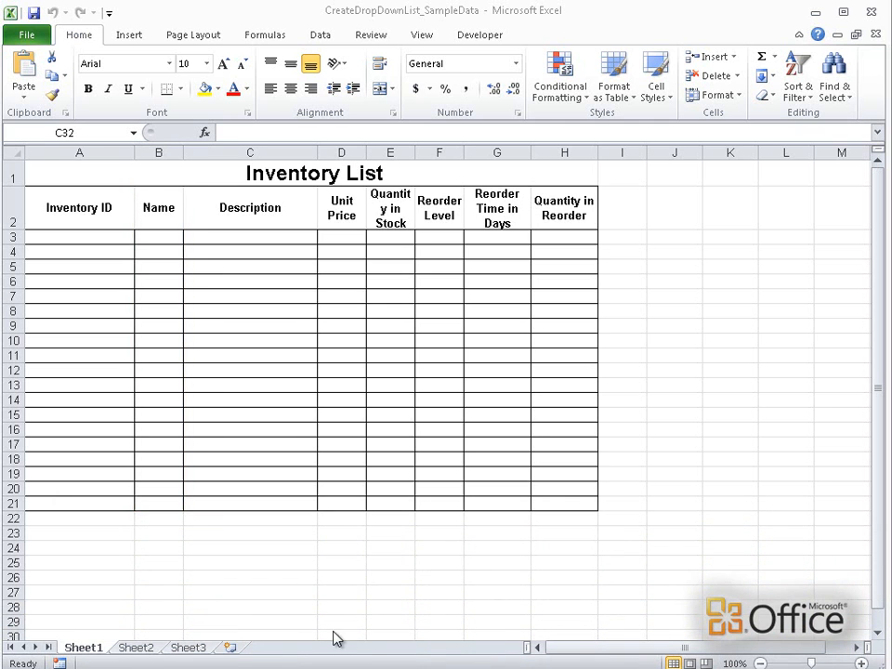
On Sheet2, enter Strawberry Jam, Blackberry Jam, Peach Jam, Raspberry Jam and Apricot Jam in A1:A5 and widen column A to fit
click(138, 648)
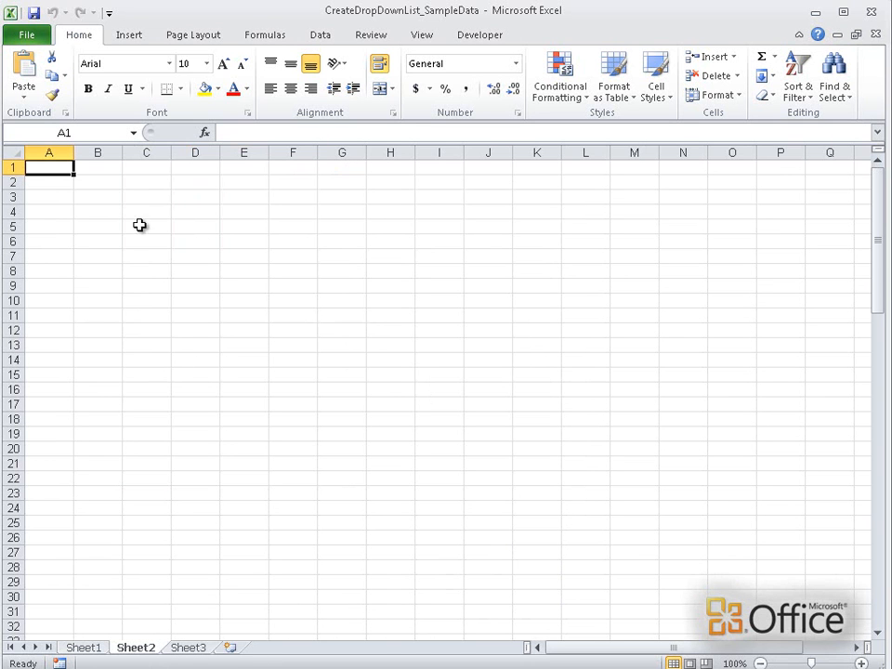
text(Strawberry Jam)
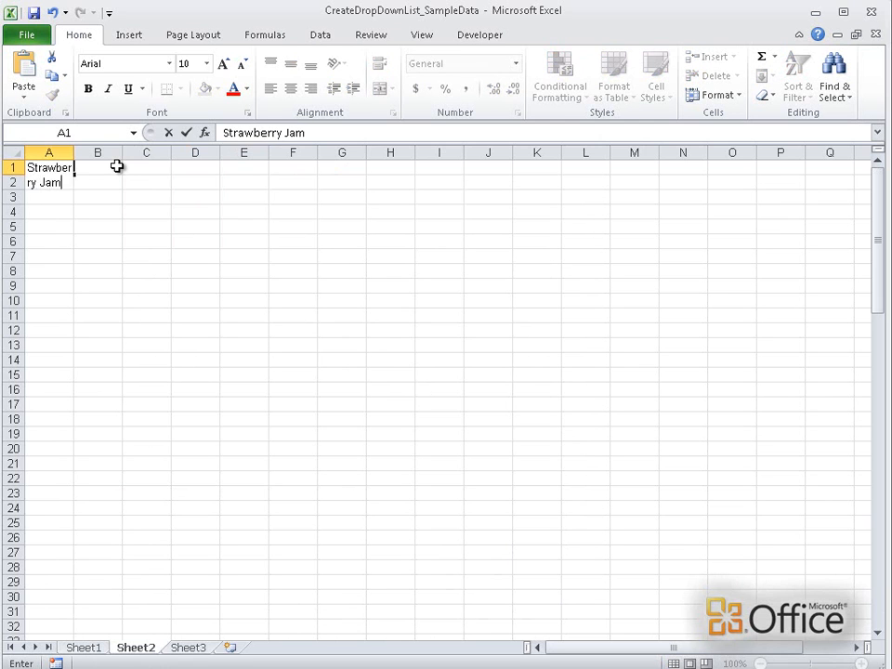
key(Return)
text(Blackberry Jam)
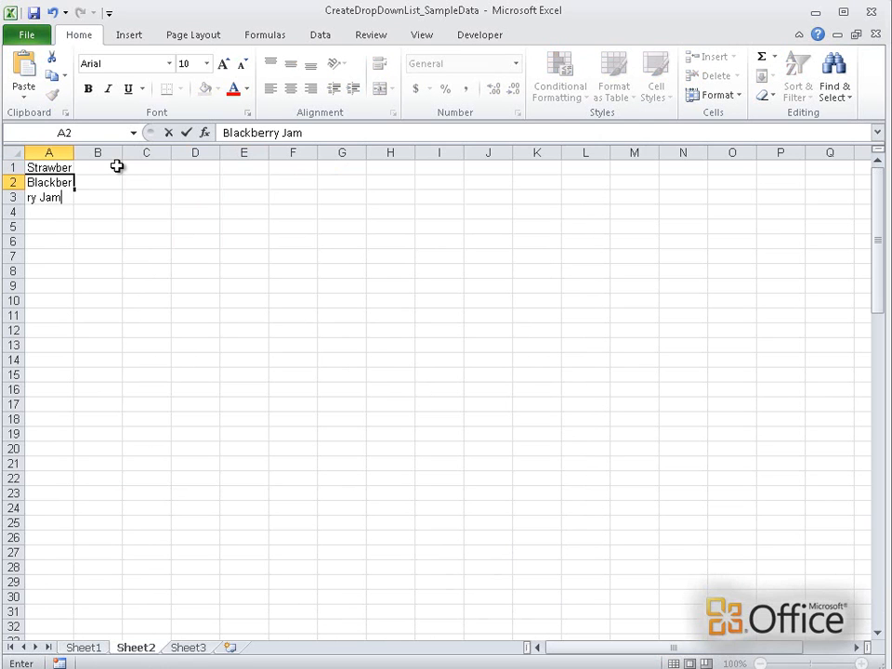
key(Return)
text(Peach)
key(Return)
text(Raspberry Jam)
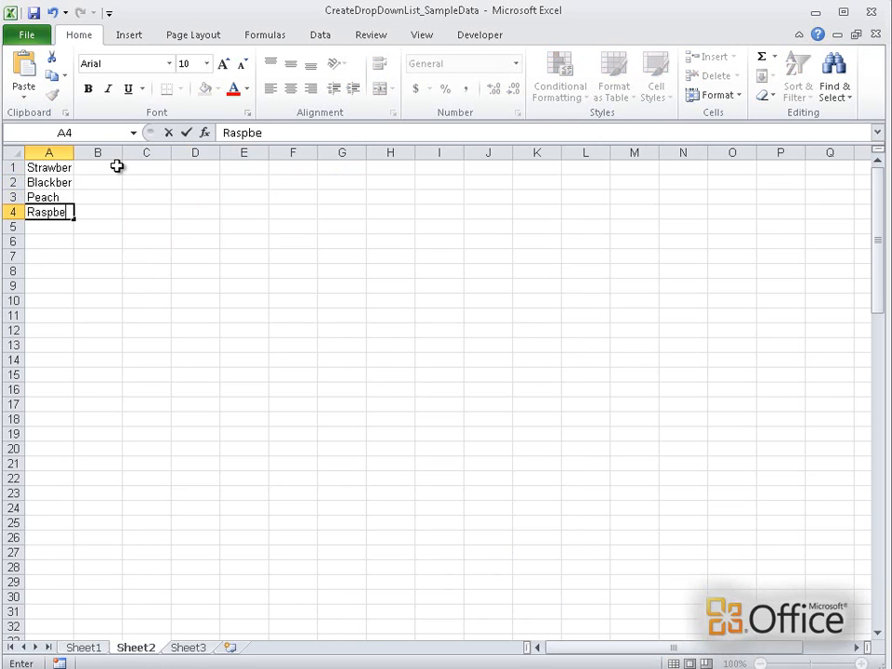
key(Return)
text(Apricot)
key(Return)
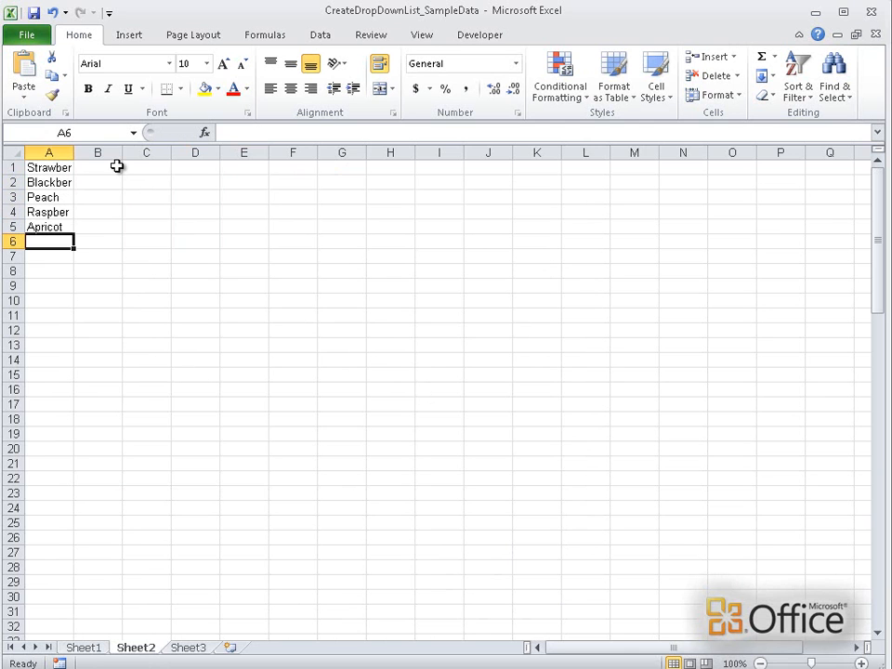
drag(72, 154, 121, 151)
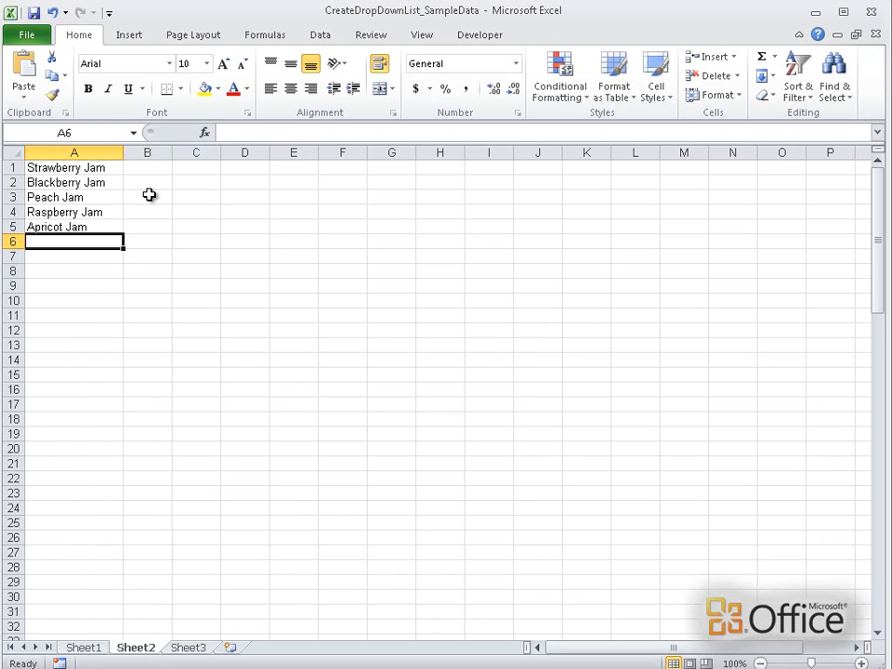
Name the range A1:A5 containing the jam entries Products
drag(115, 166, 112, 227)
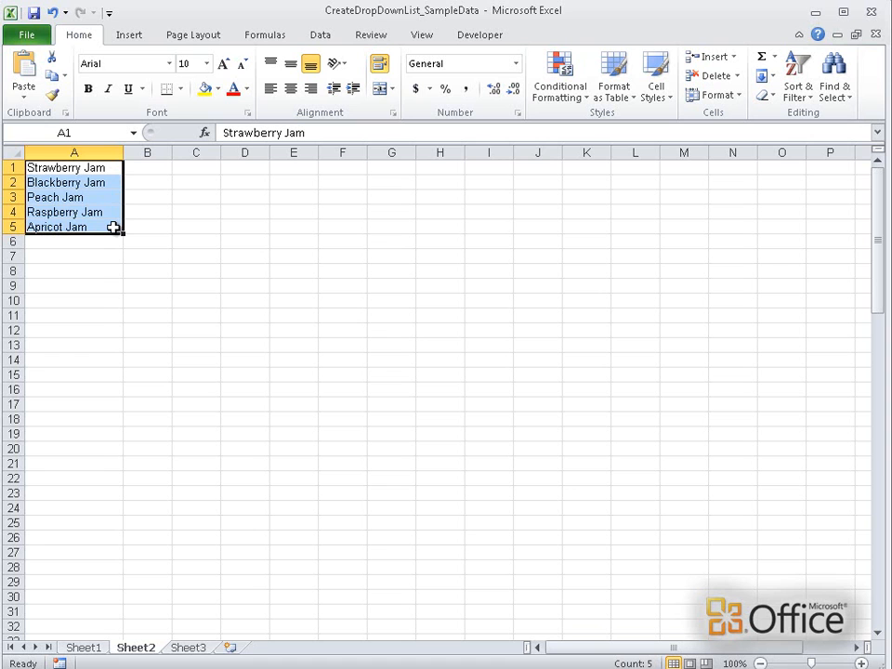
click(98, 133)
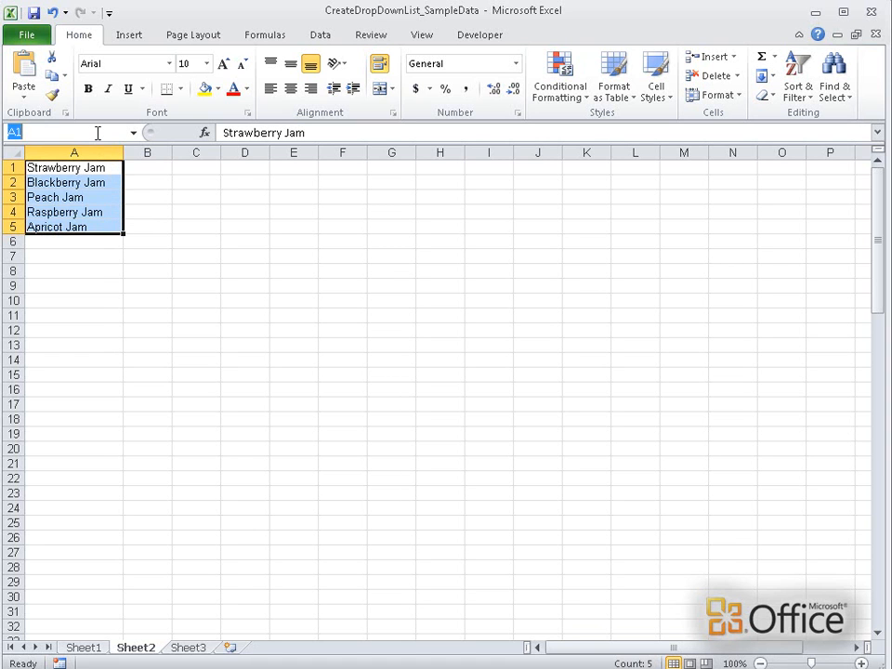
text(Products)
key(Return)
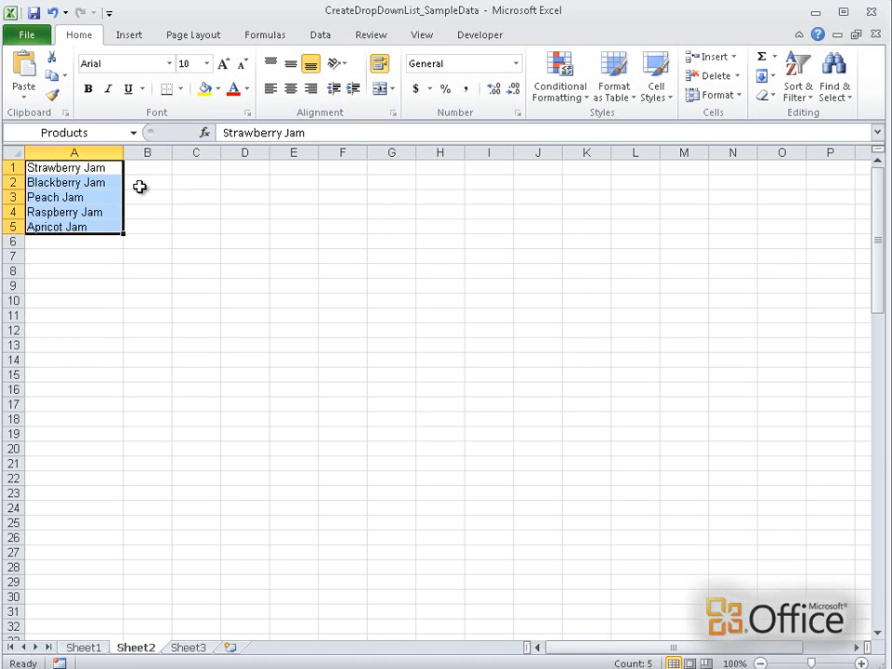
On Sheet1, set data validation for cell B3 to allow a List with the source =Products
click(92, 646)
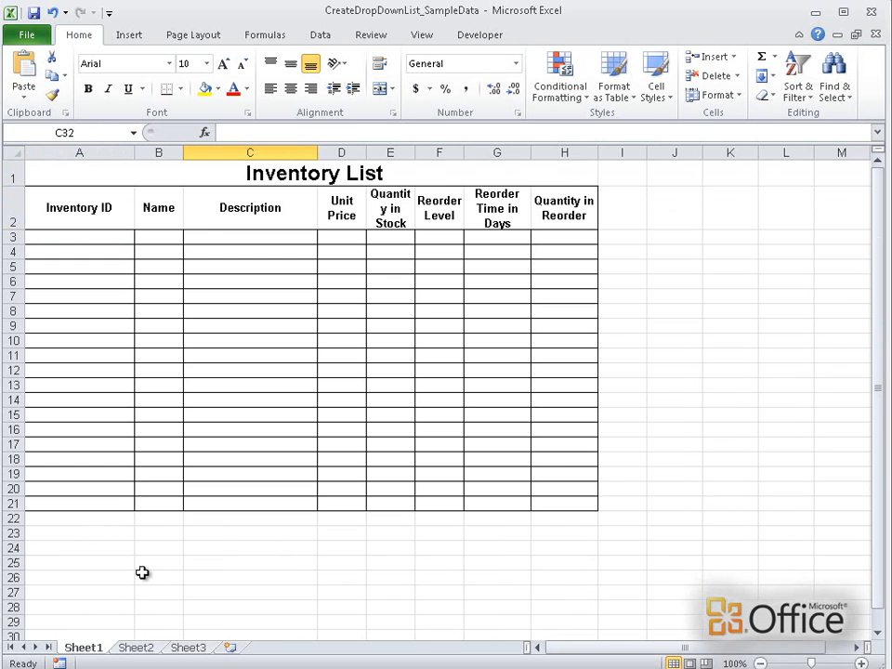
click(179, 237)
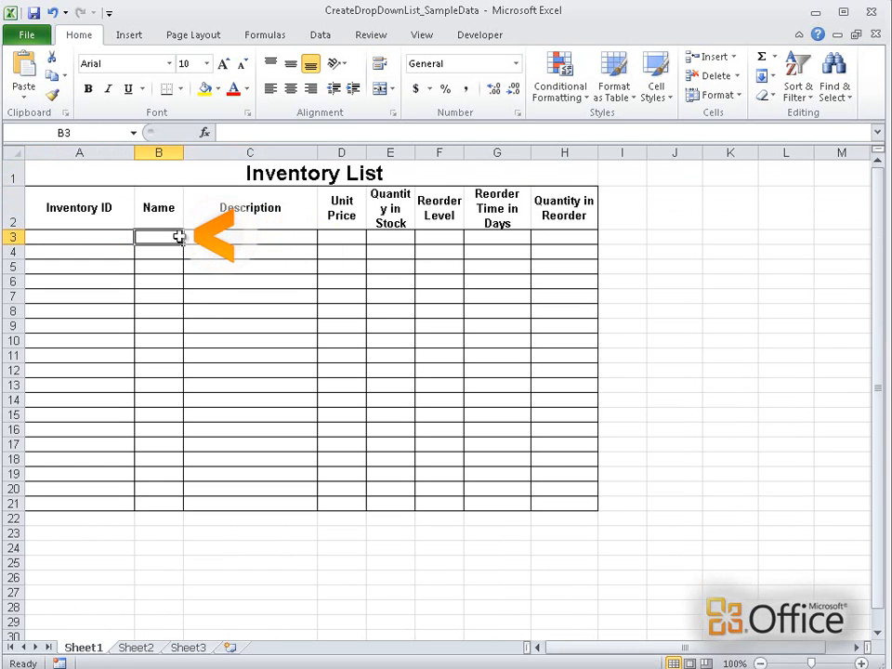
click(337, 39)
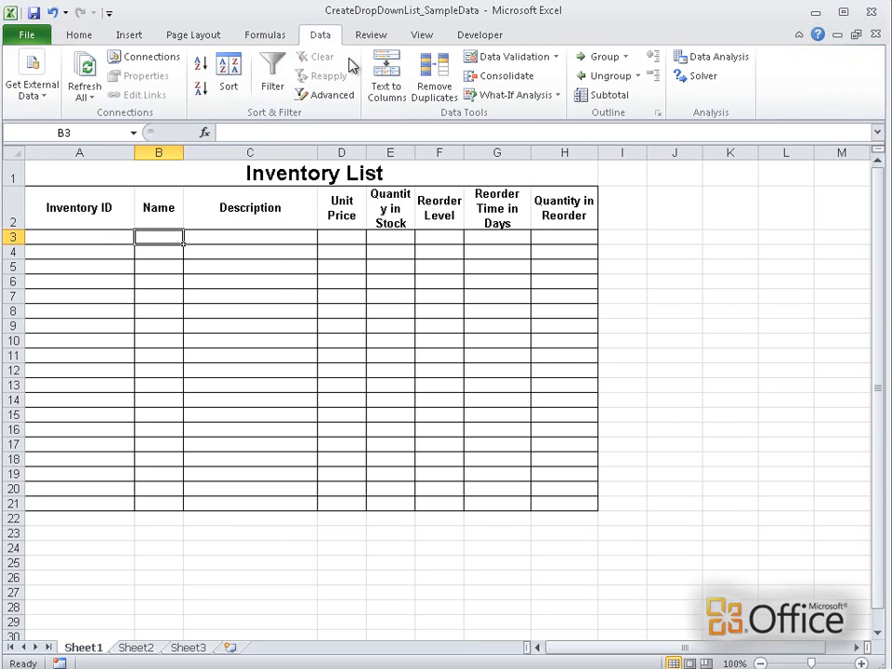
click(538, 62)
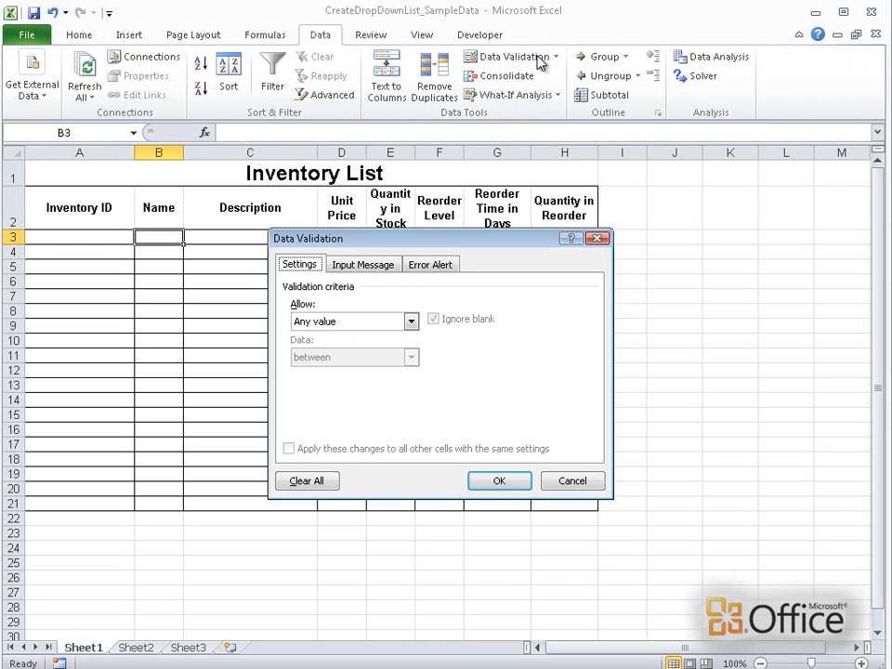
click(410, 321)
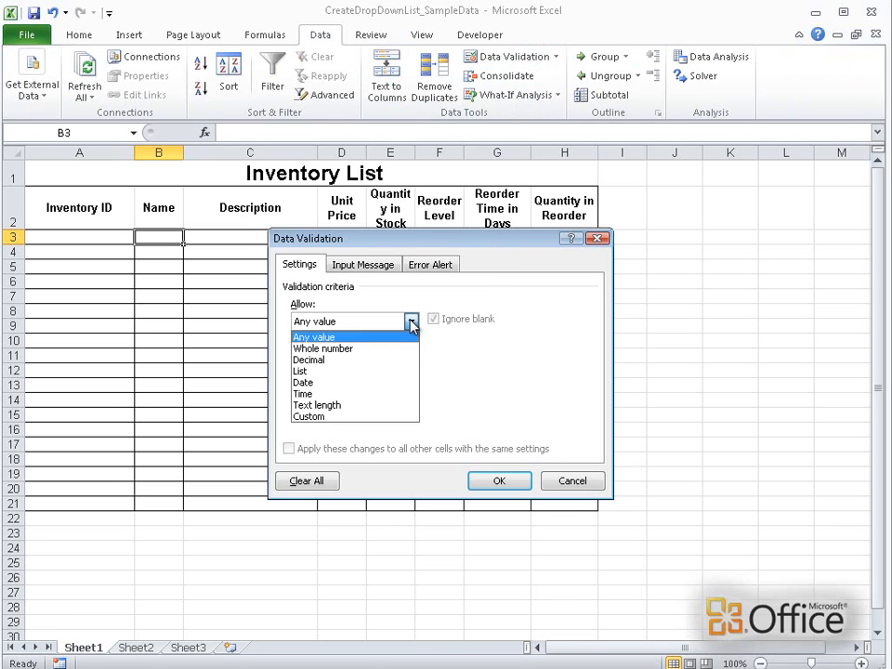
click(410, 372)
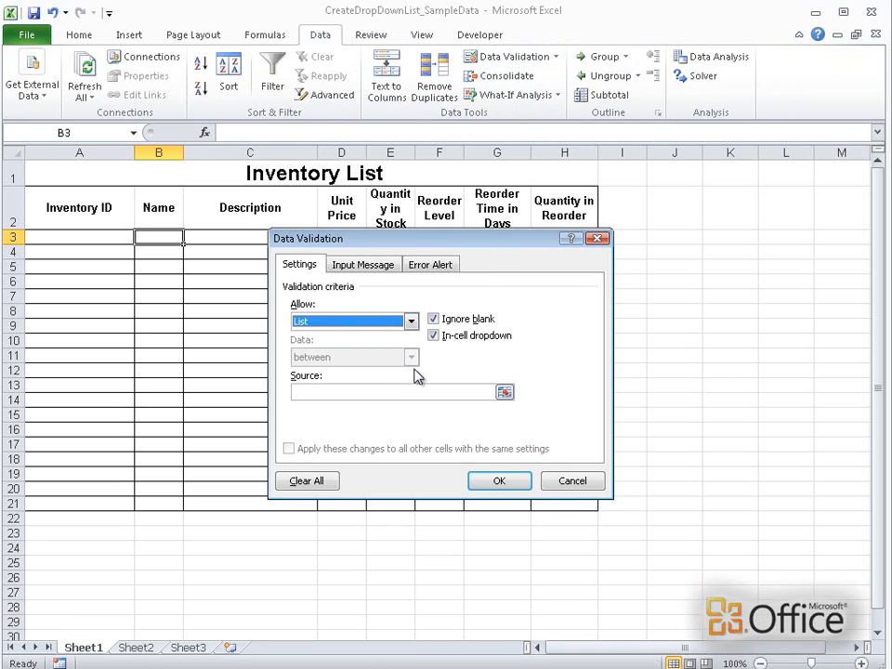
click(417, 390)
text(=Products)
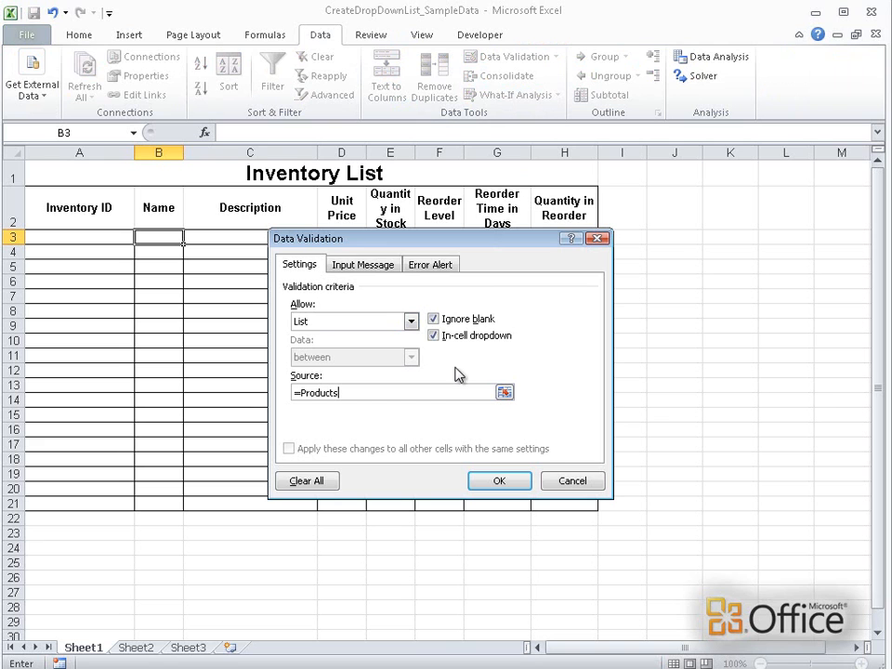
Add the input message "Select the type of product." titled Name and the error alert "Please select a product from the list." titled Attention
click(394, 270)
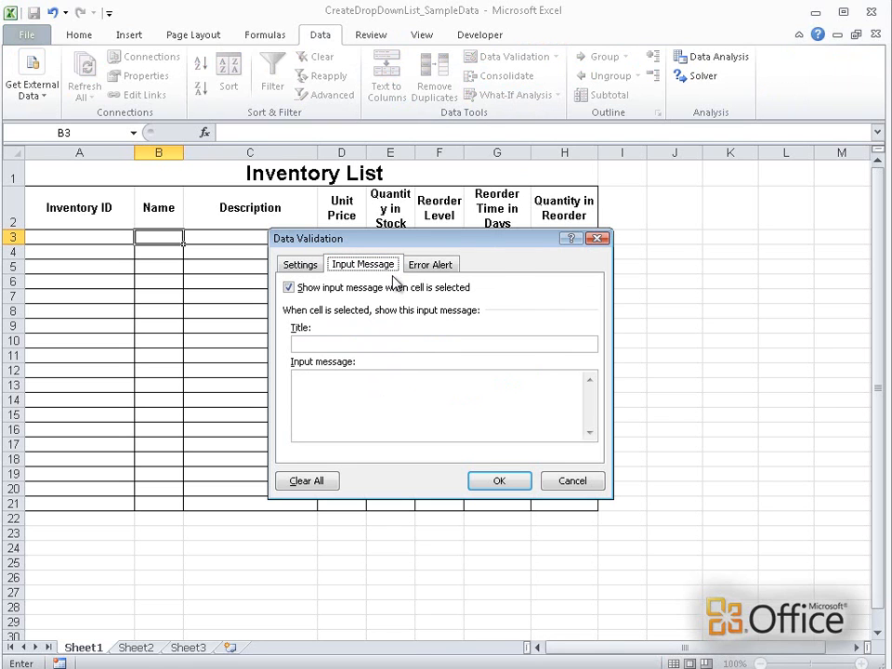
click(394, 342)
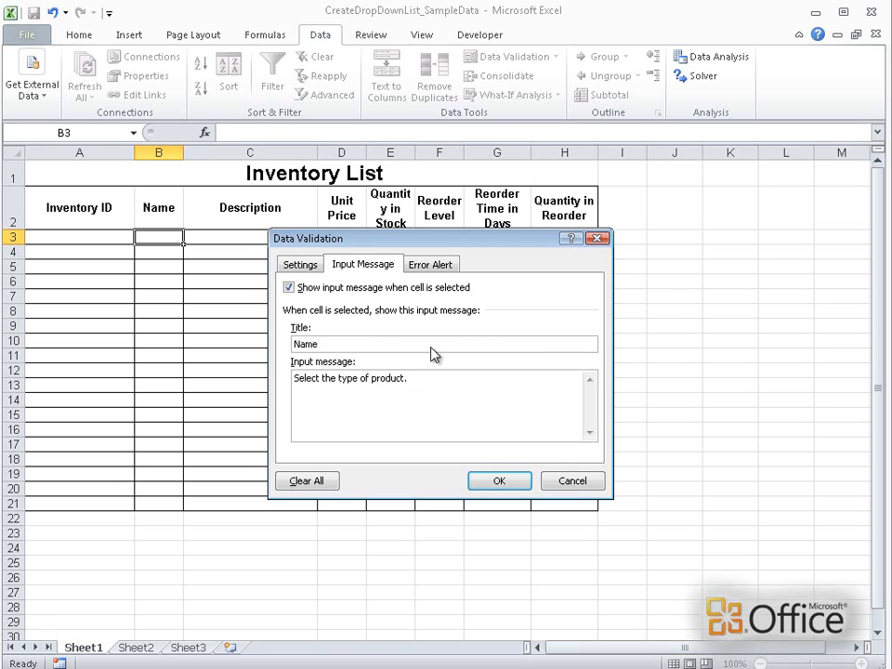
click(457, 271)
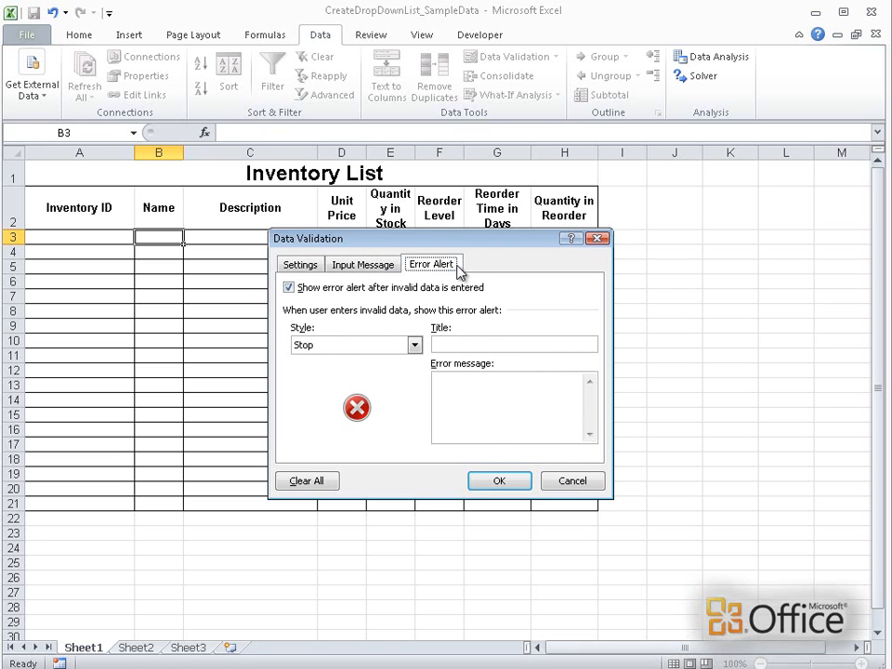
click(480, 341)
text(Attention)
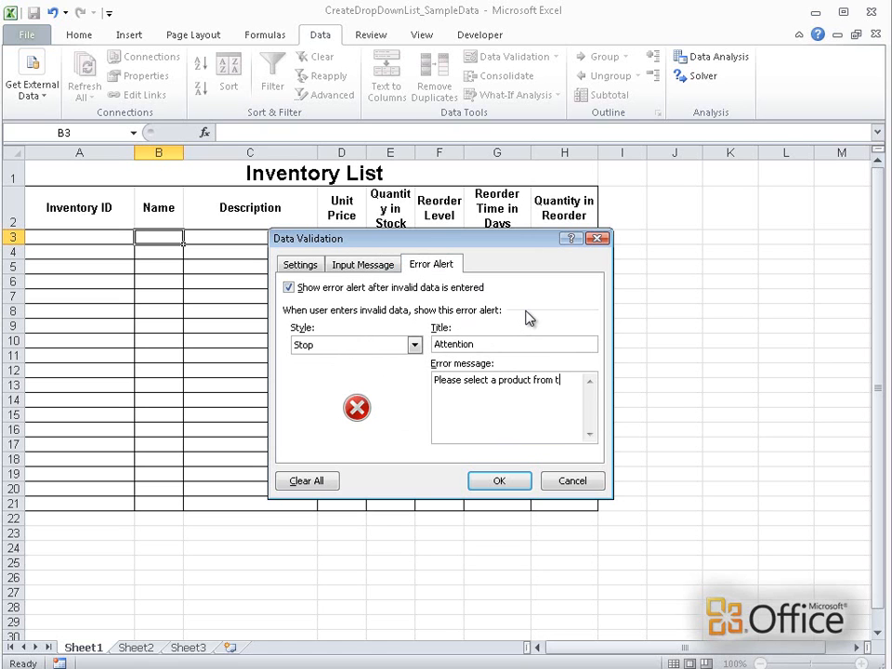
text(list)
click(509, 479)
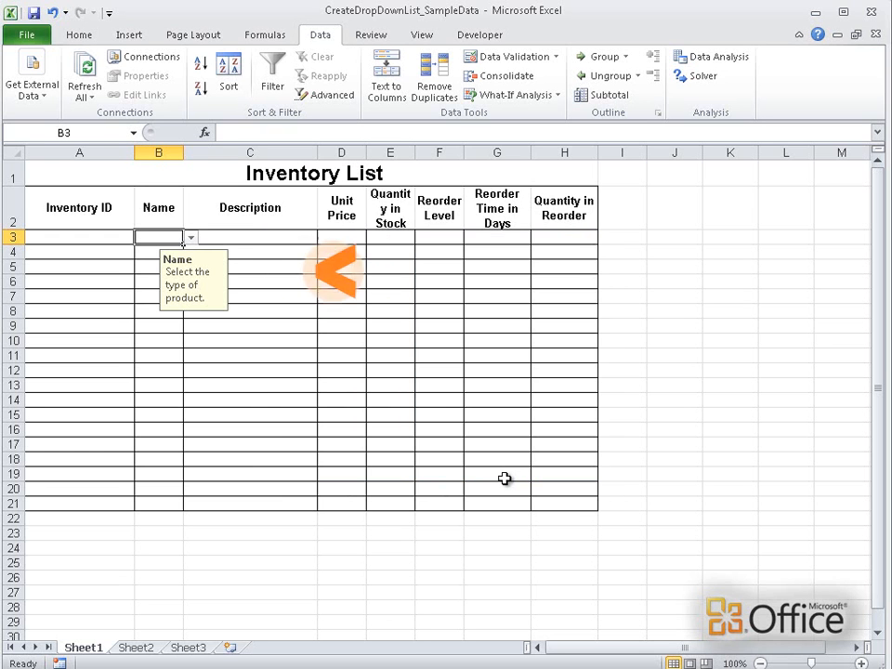
Widen the Name column so the product names fit in B3's drop-down list, and check the list
click(191, 239)
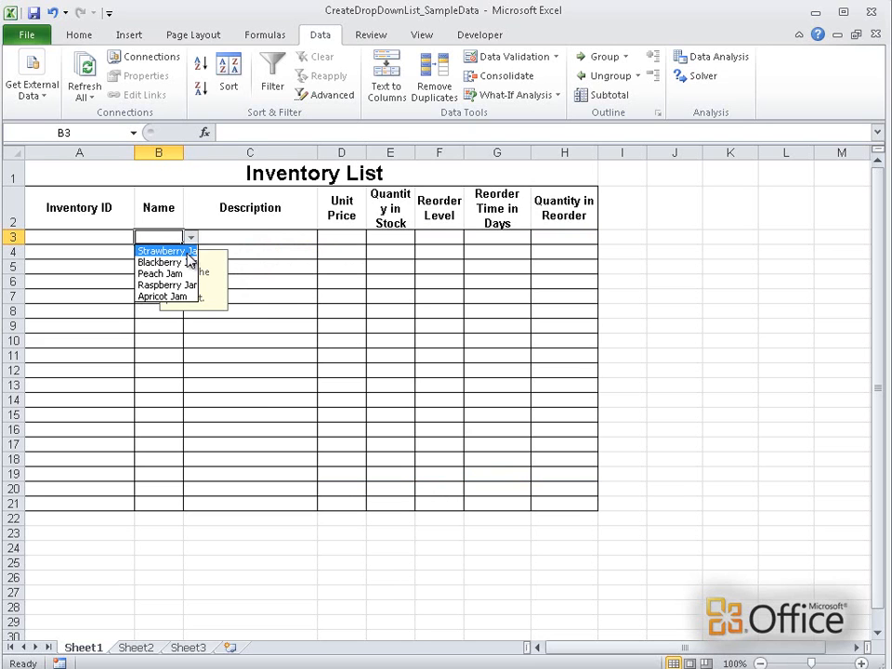
click(183, 153)
drag(182, 150, 226, 152)
click(236, 240)
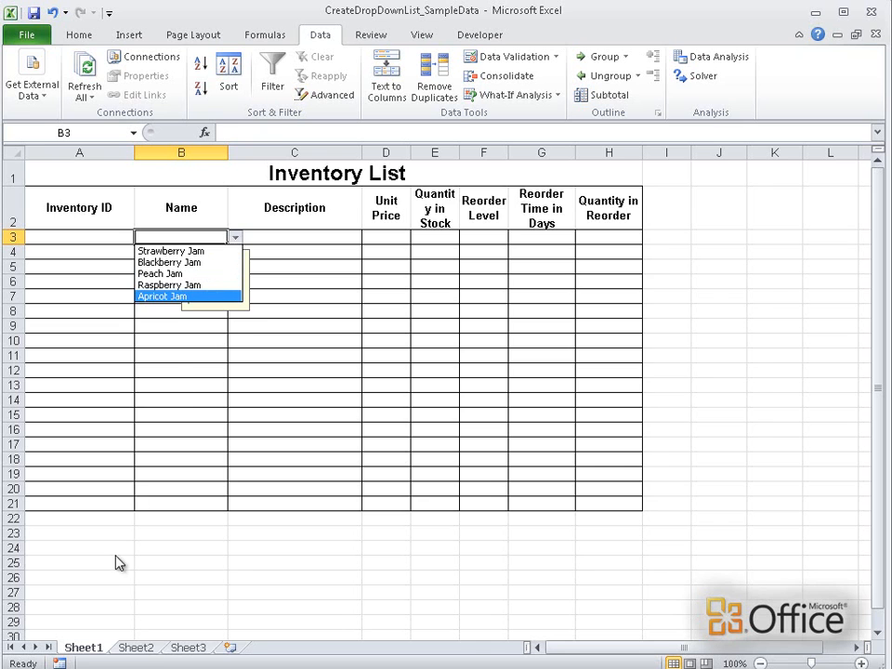
Sort the Products list on Sheet2 from A to Z and check the order in B3's drop-down on Sheet1
click(139, 646)
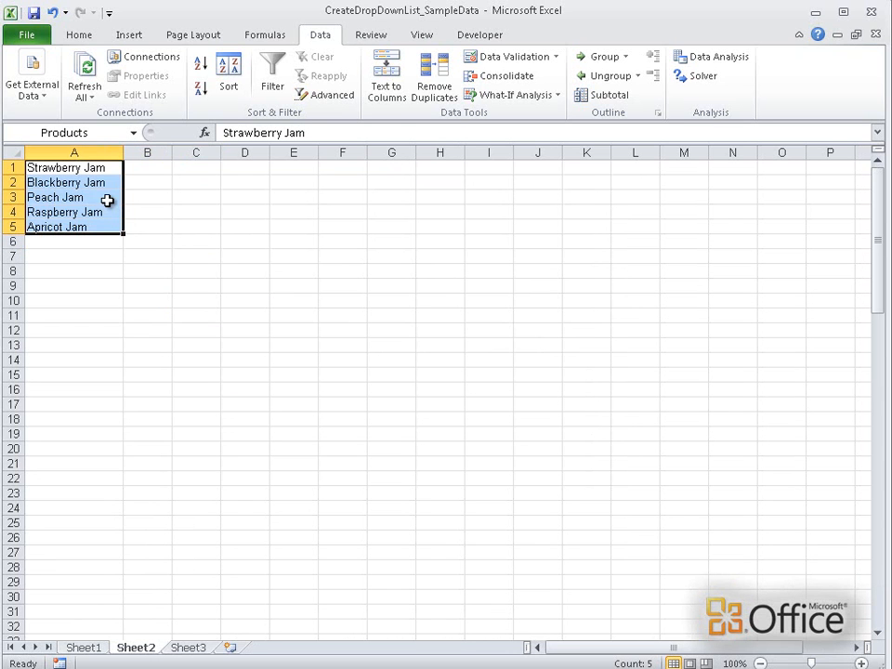
click(95, 39)
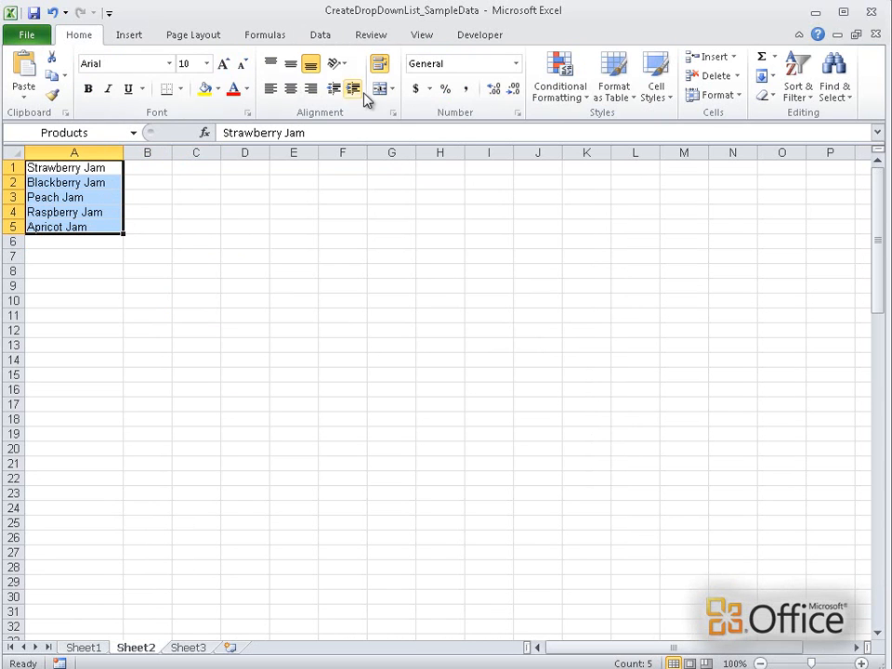
click(797, 85)
click(817, 116)
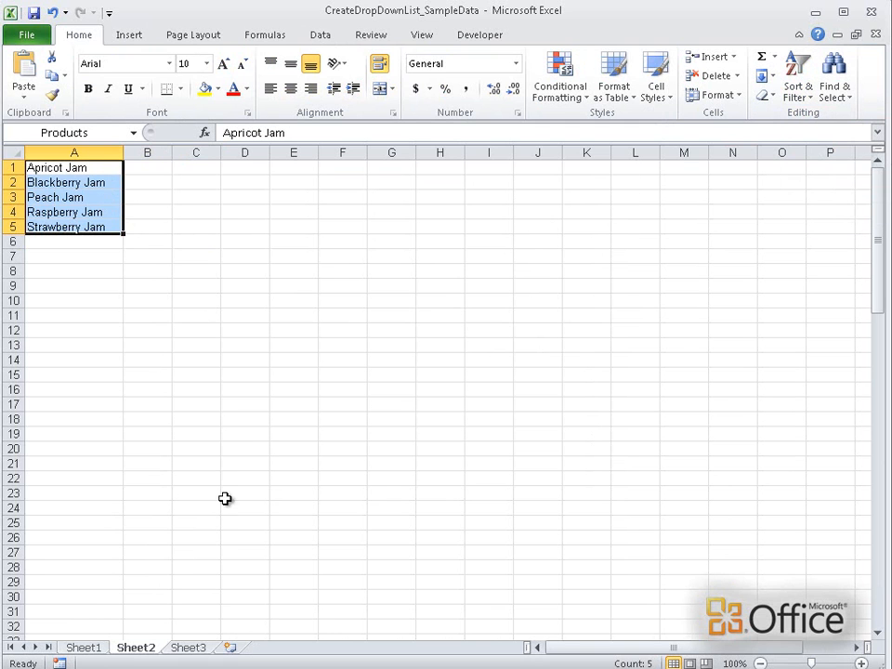
click(93, 647)
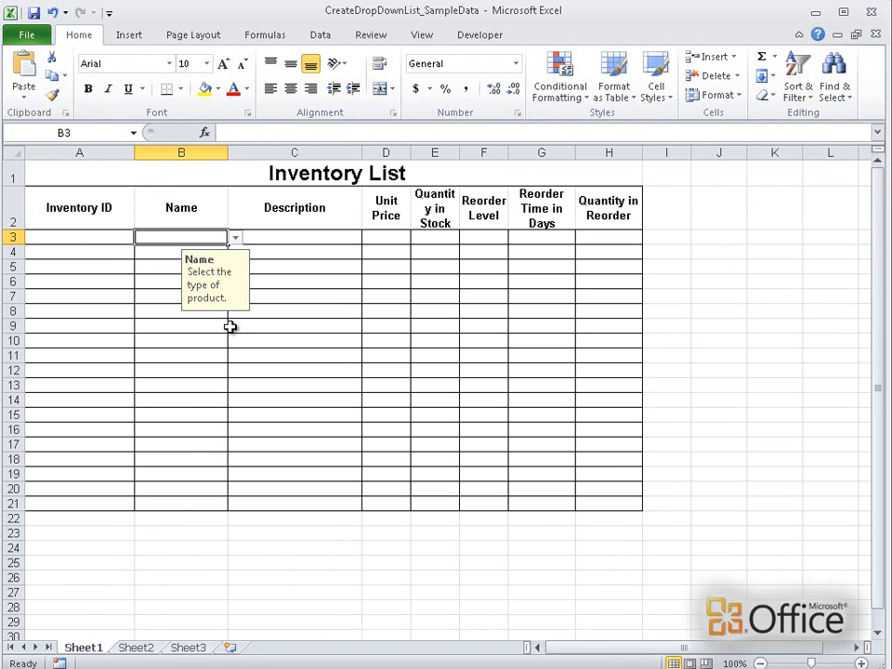
click(235, 237)
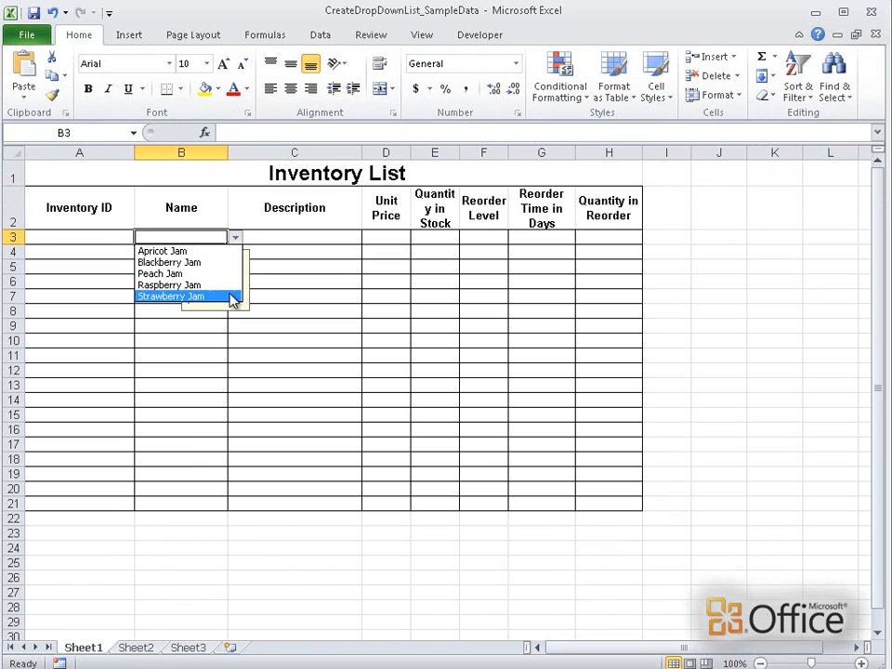
Try to enter Marionberry Jam in cell B3 to test the error alert, and discard the entry
click(219, 235)
text(Marionberry Jam)
key(Return)
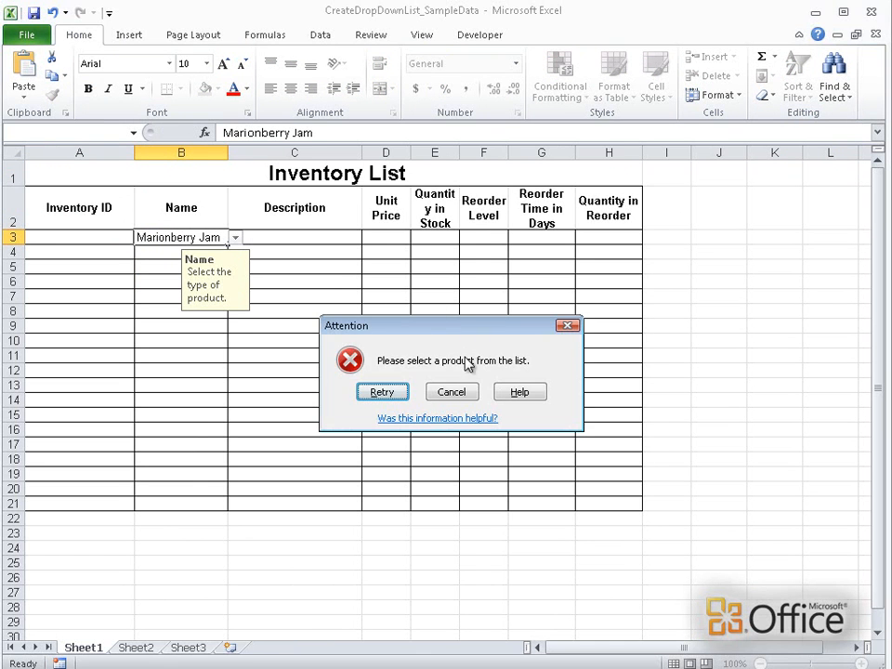
click(399, 393)
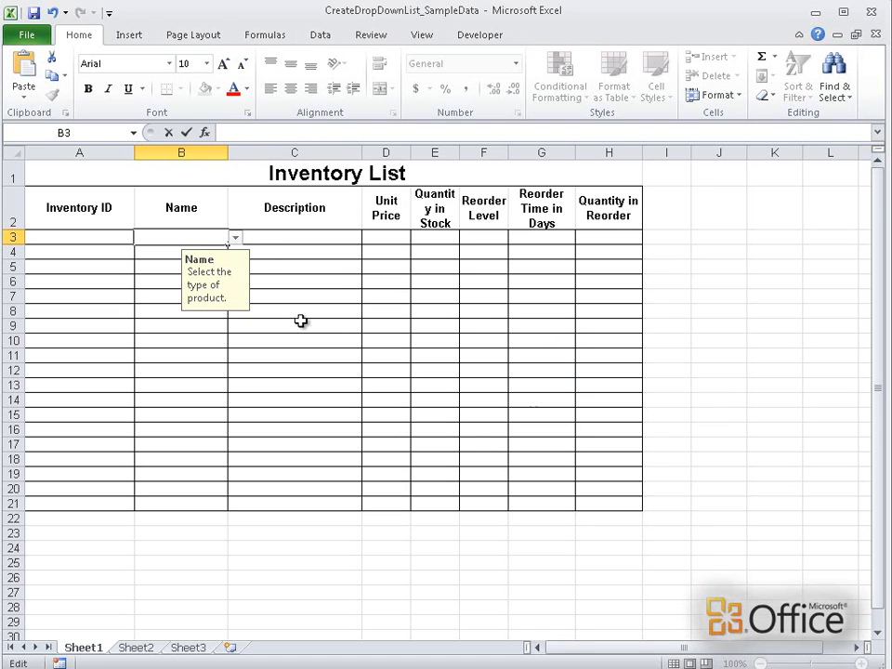
key(Escape)
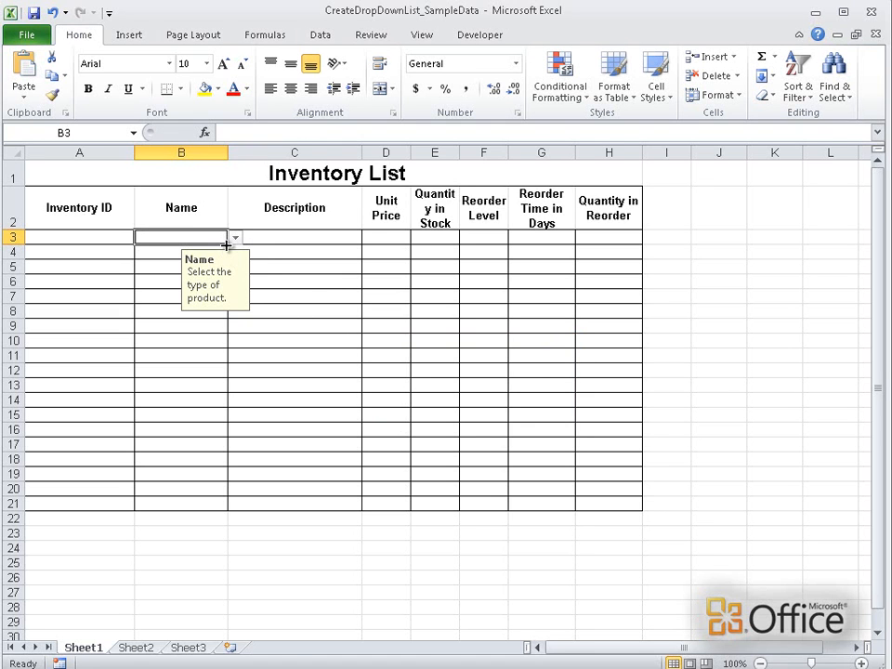
Copy B3's drop-down validation down the Name column through B21 and check the list in B20
drag(226, 245, 225, 507)
click(212, 485)
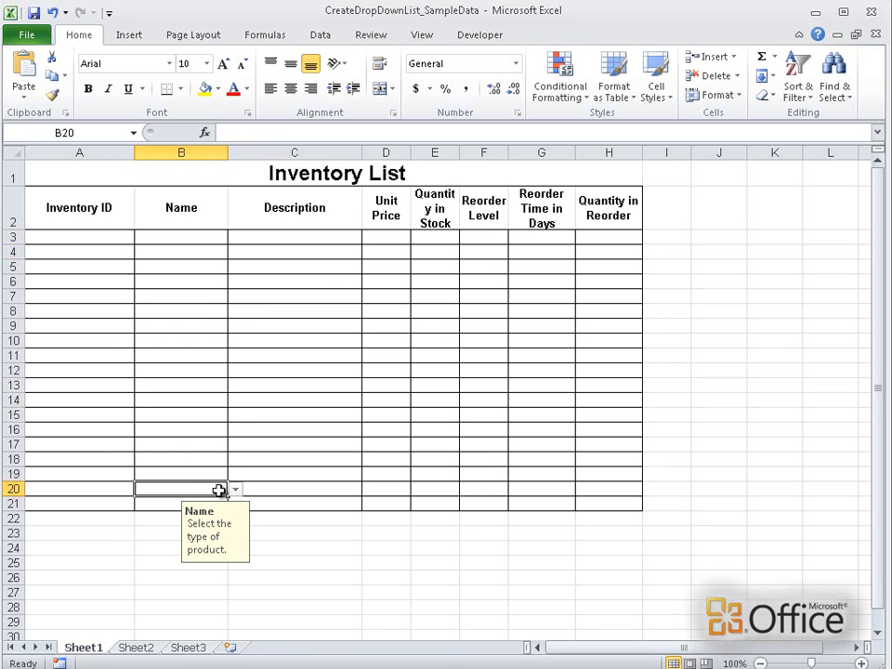
click(235, 490)
click(235, 492)
Format the inventory range A2:H21 as a table with headers, using the blue style in the first row of Medium styles
drag(66, 207, 628, 501)
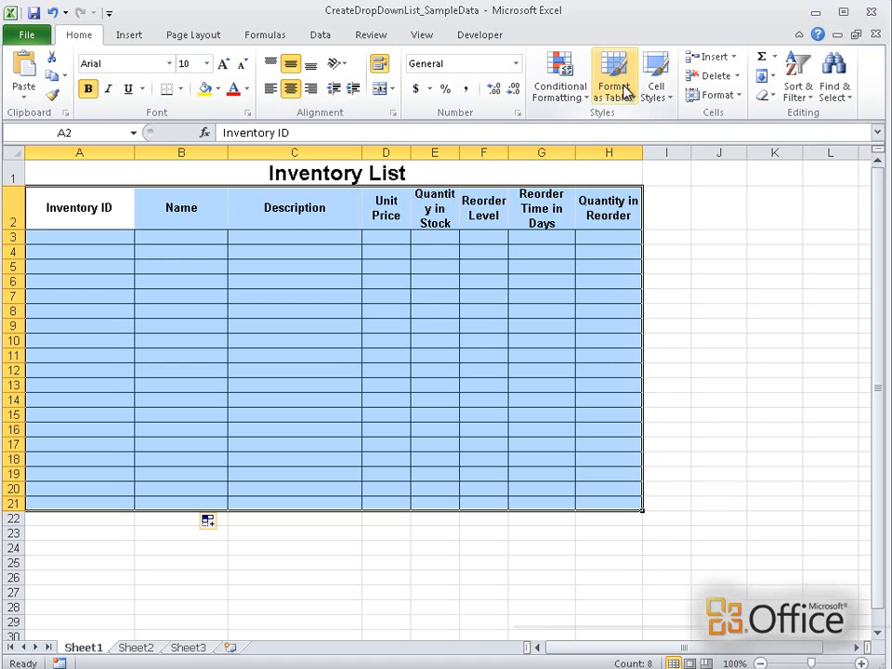
click(626, 91)
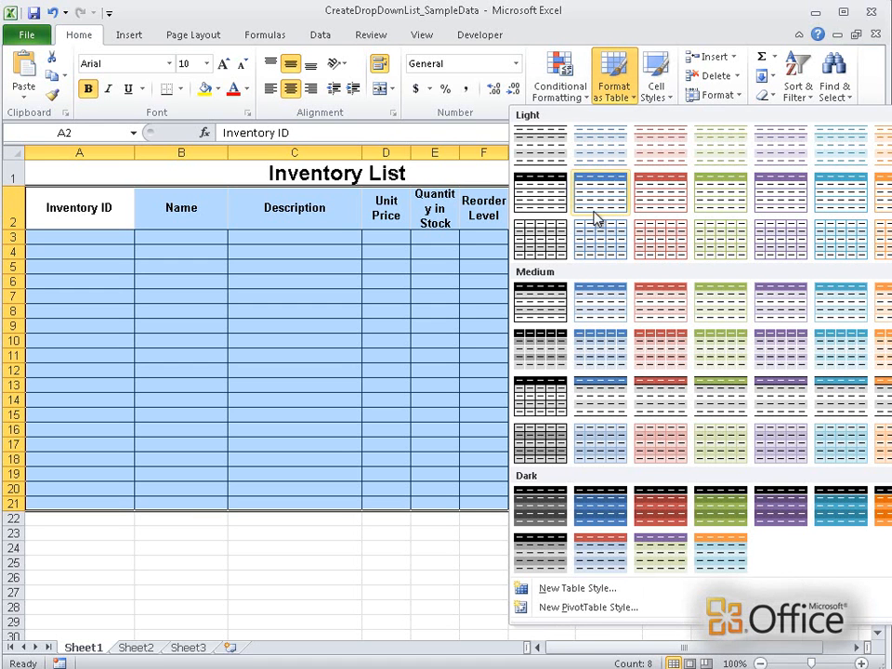
click(595, 299)
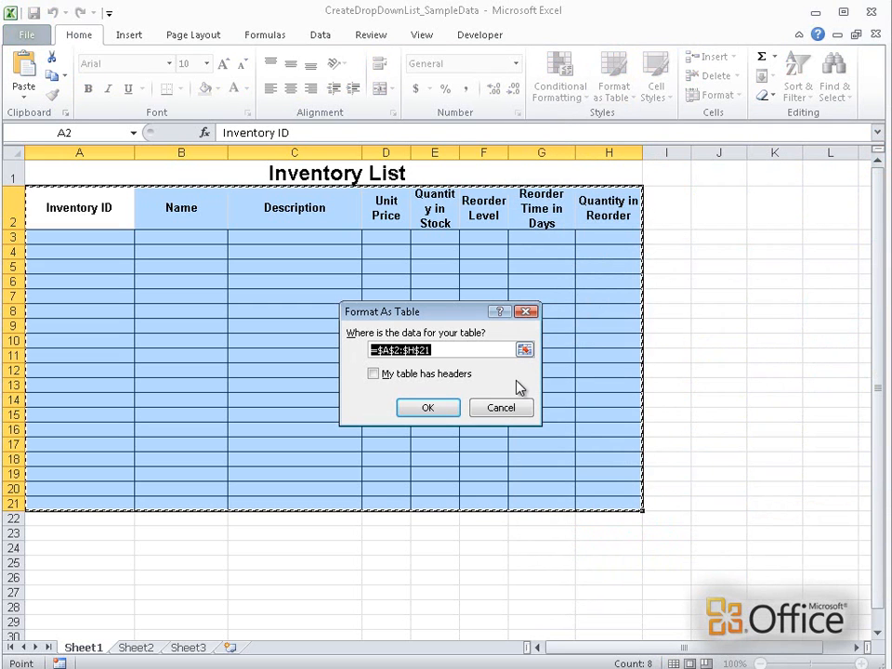
click(374, 373)
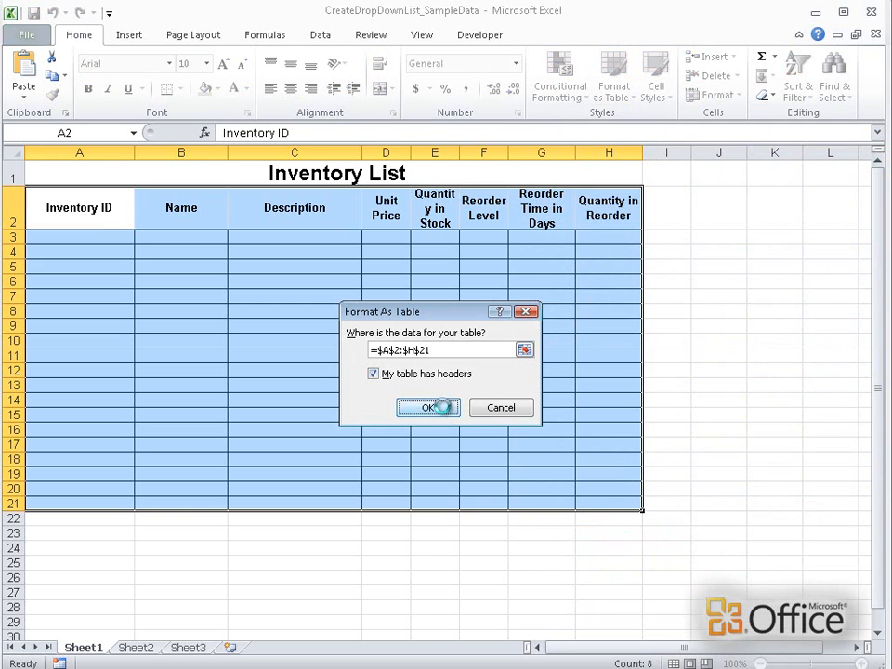
click(440, 409)
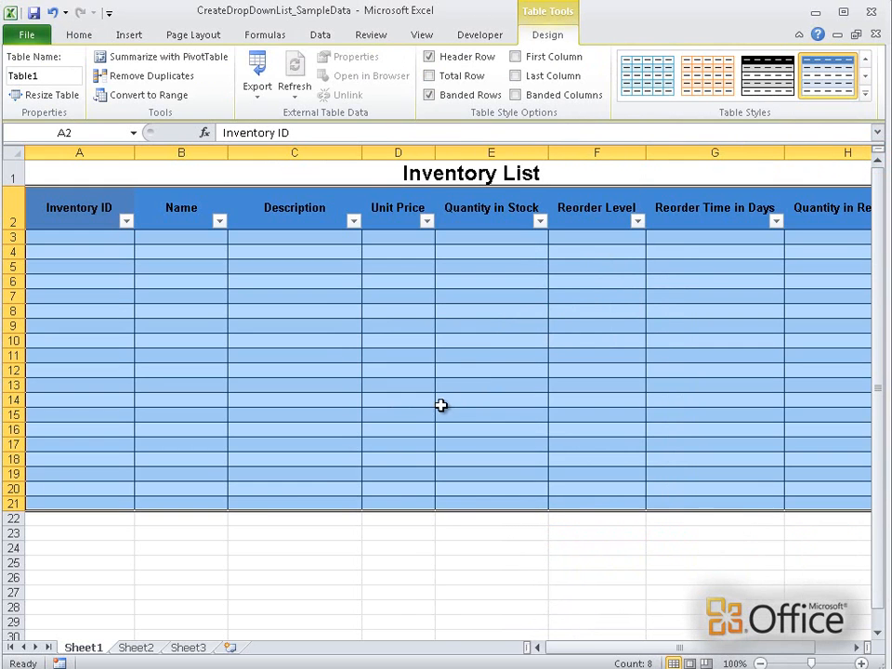
Add a new row 22 at the end of the inventory table and check the product drop-down list in B22
click(122, 504)
key(Return)
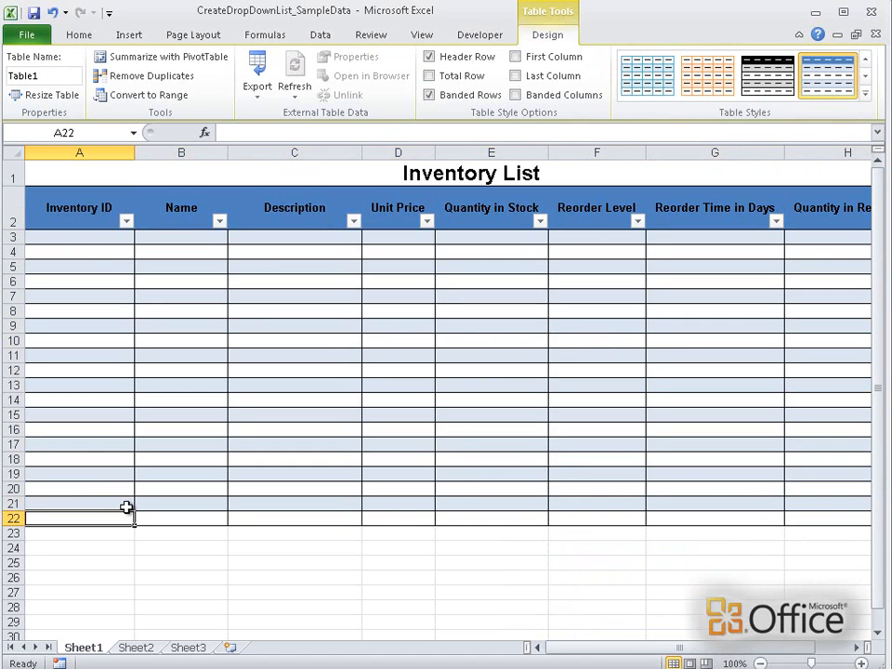
click(223, 518)
click(236, 520)
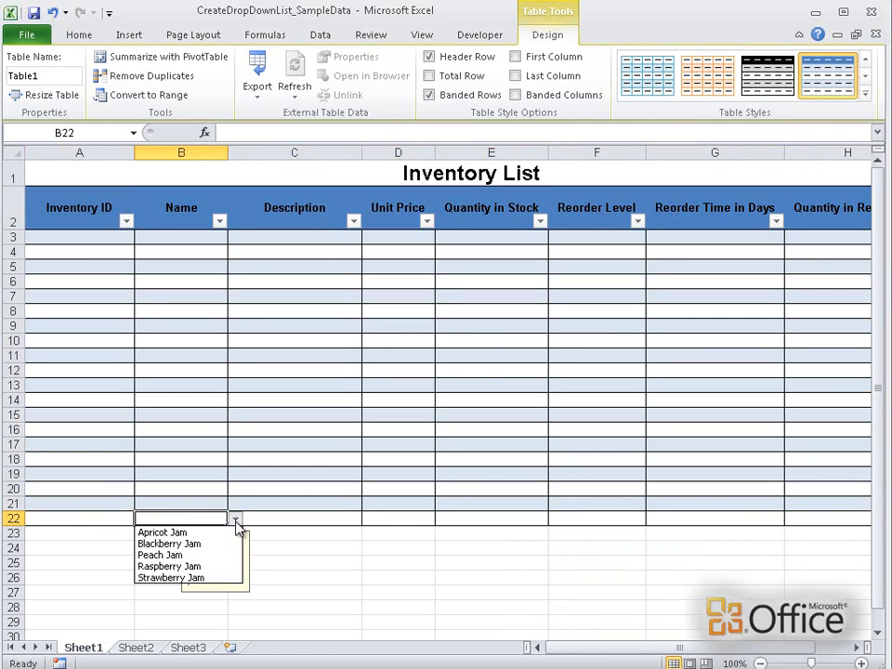
click(236, 521)
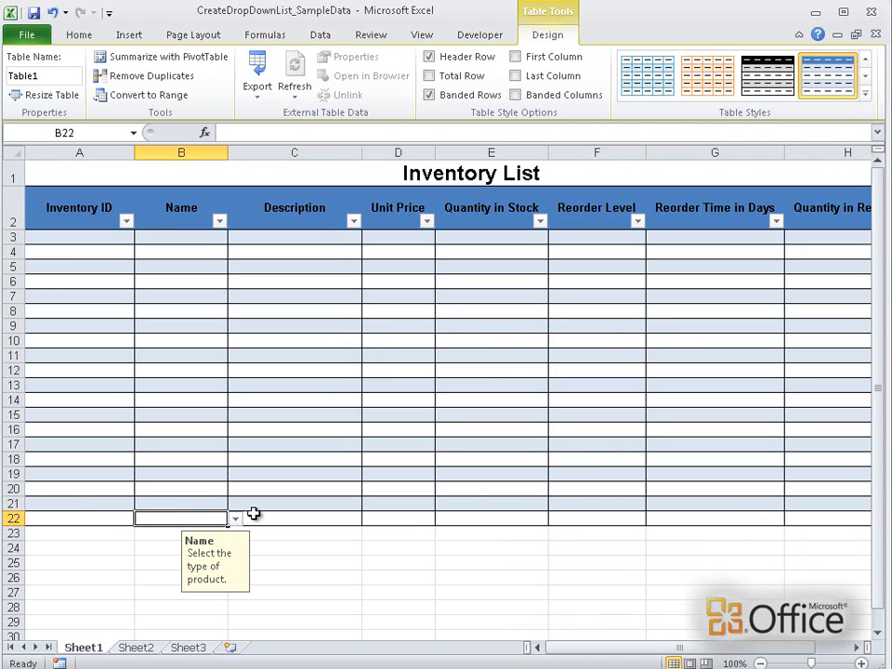
Hide Sheet2, which holds the Products list
click(136, 647)
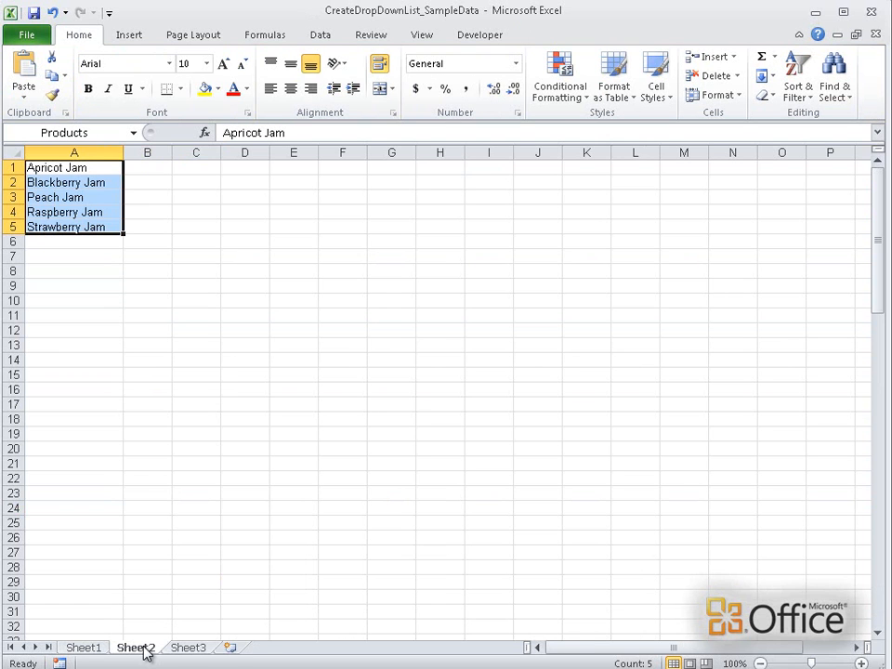
right_click(145, 651)
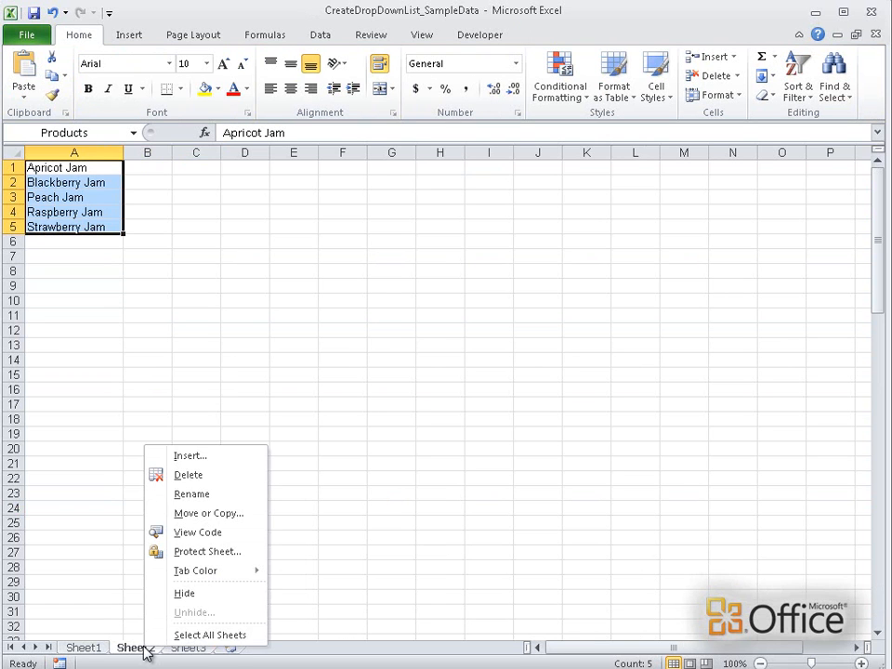
click(205, 595)
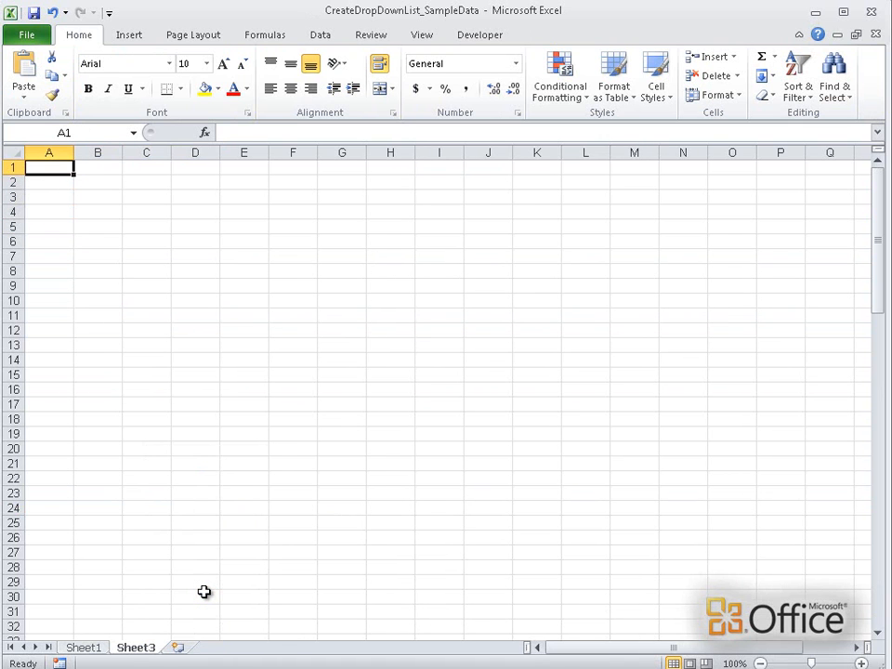
Unhide Sheet2 from Sheet1
click(102, 650)
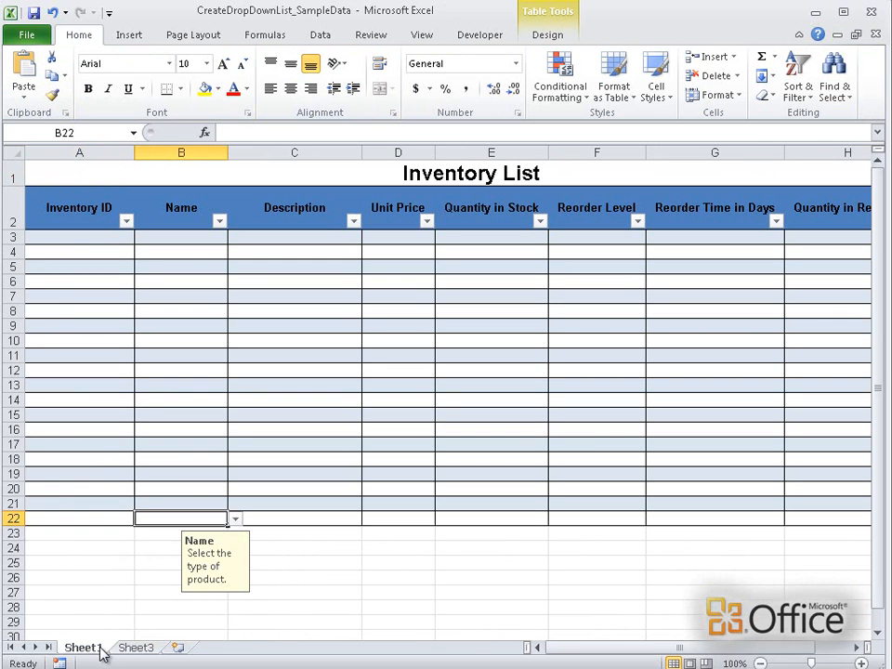
right_click(102, 650)
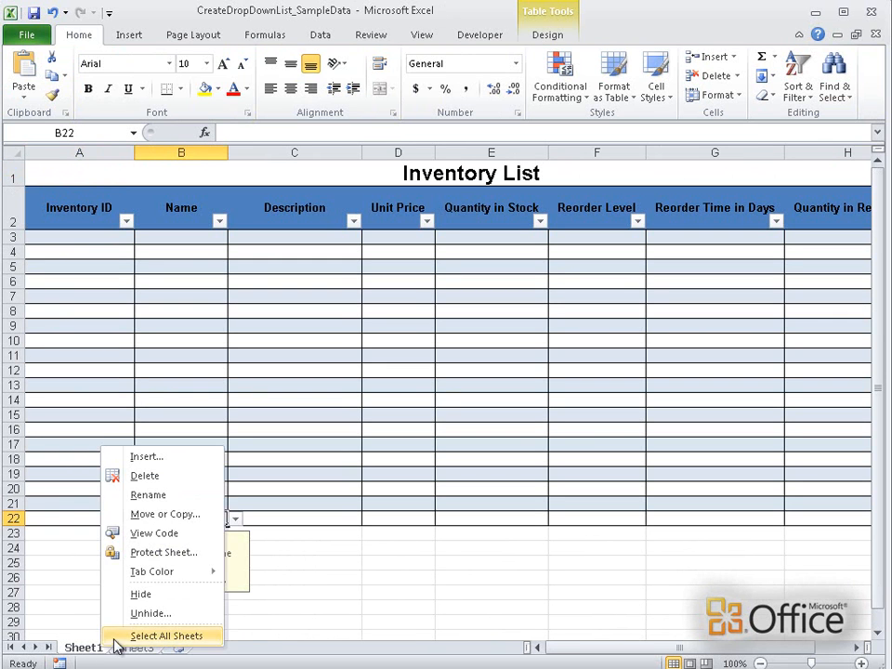
click(152, 614)
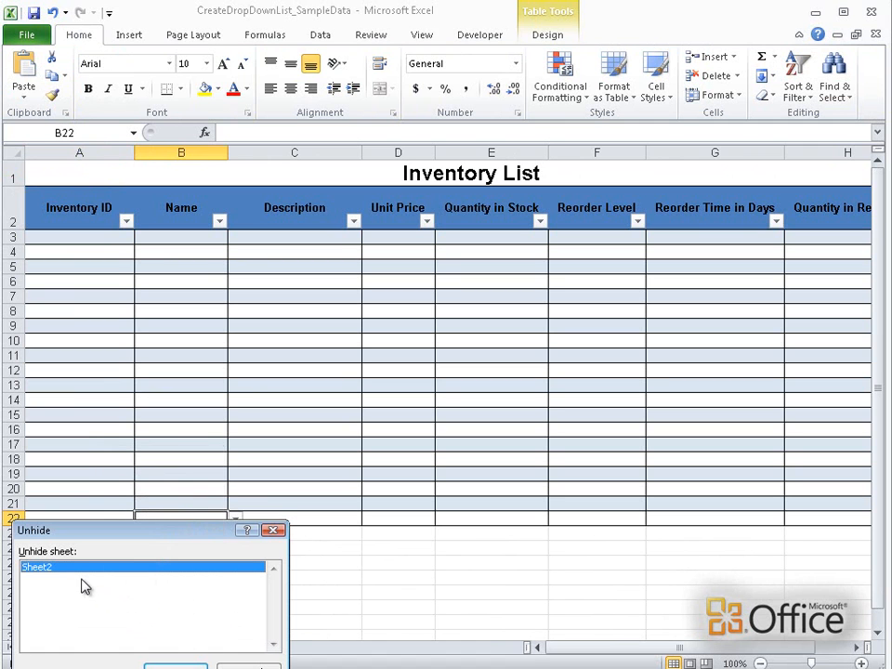
click(177, 665)
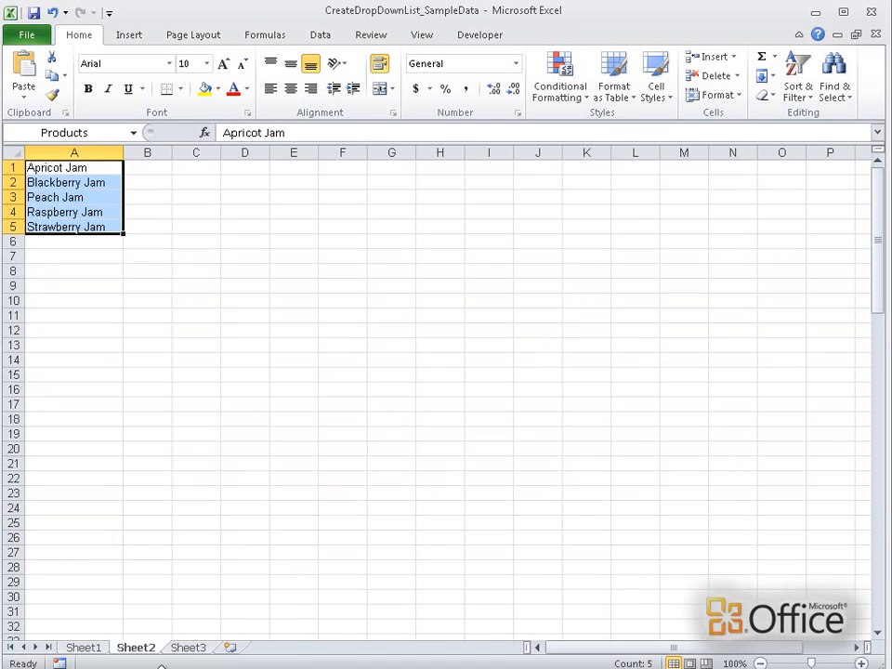